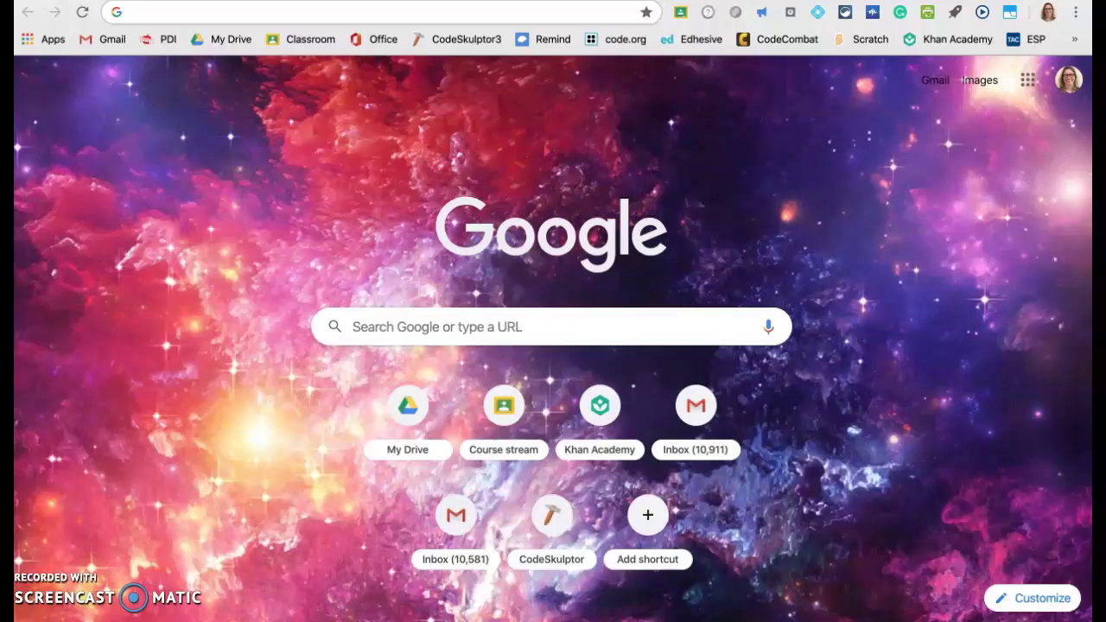
# - Search Google for 'screencastify' by choosing it from the address-bar suggestions
pyautogui.write('screen')
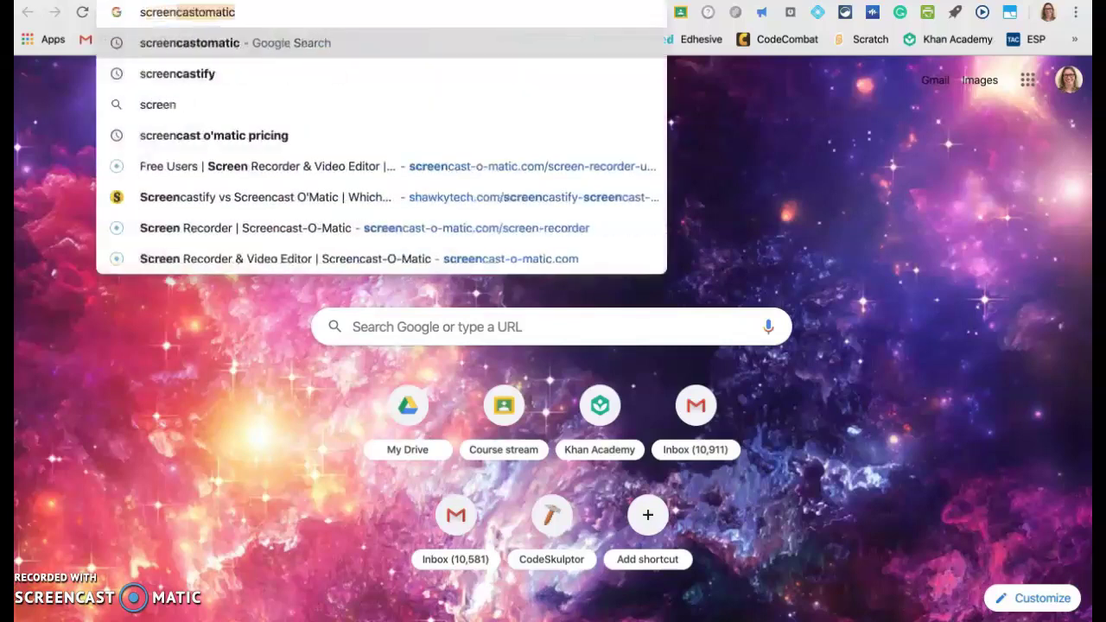
pyautogui.press('Up')
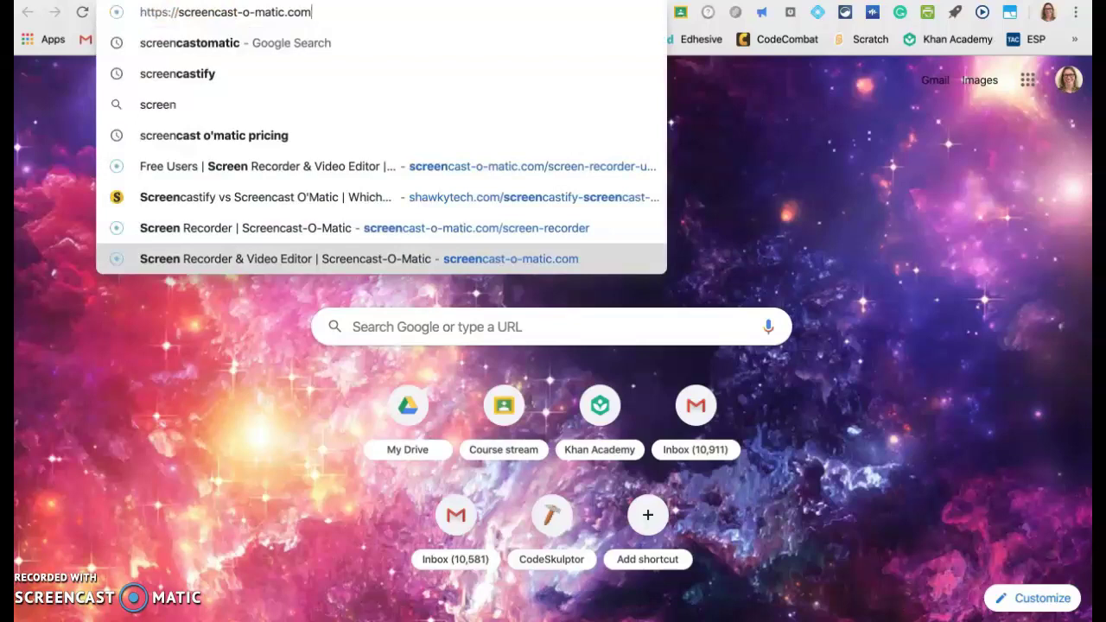
pyautogui.press('Up')
pyautogui.press('Up')
pyautogui.press('Up')
pyautogui.press('Up')
pyautogui.press('Up')
pyautogui.press('Up')
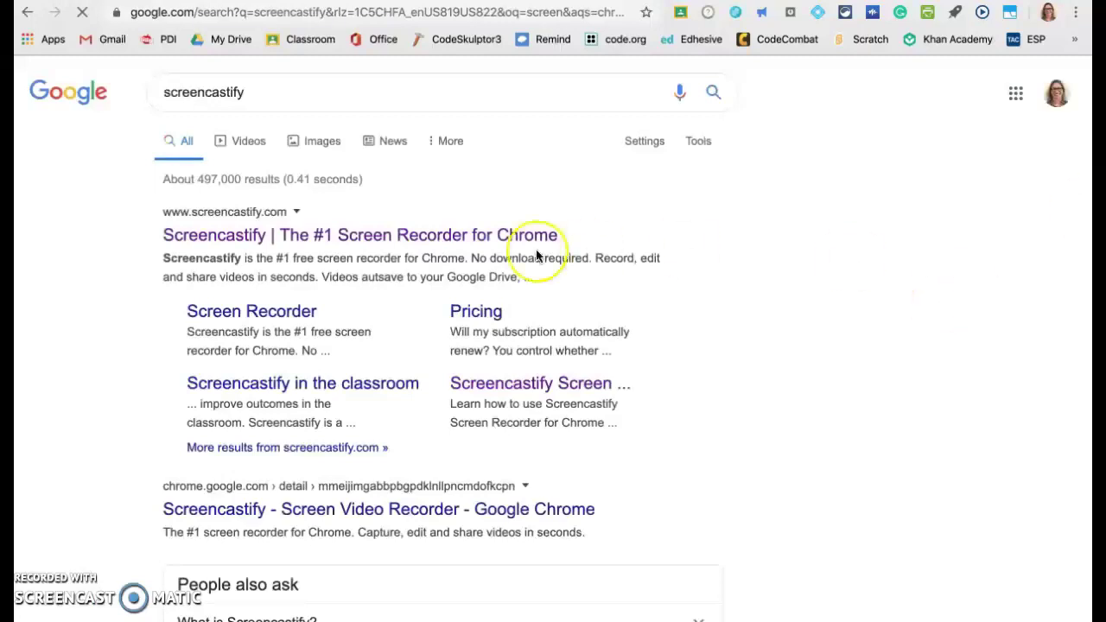
# - Open the Screencastify site, block its location request, and reach the Web Store listing
pyautogui.click(495, 242)
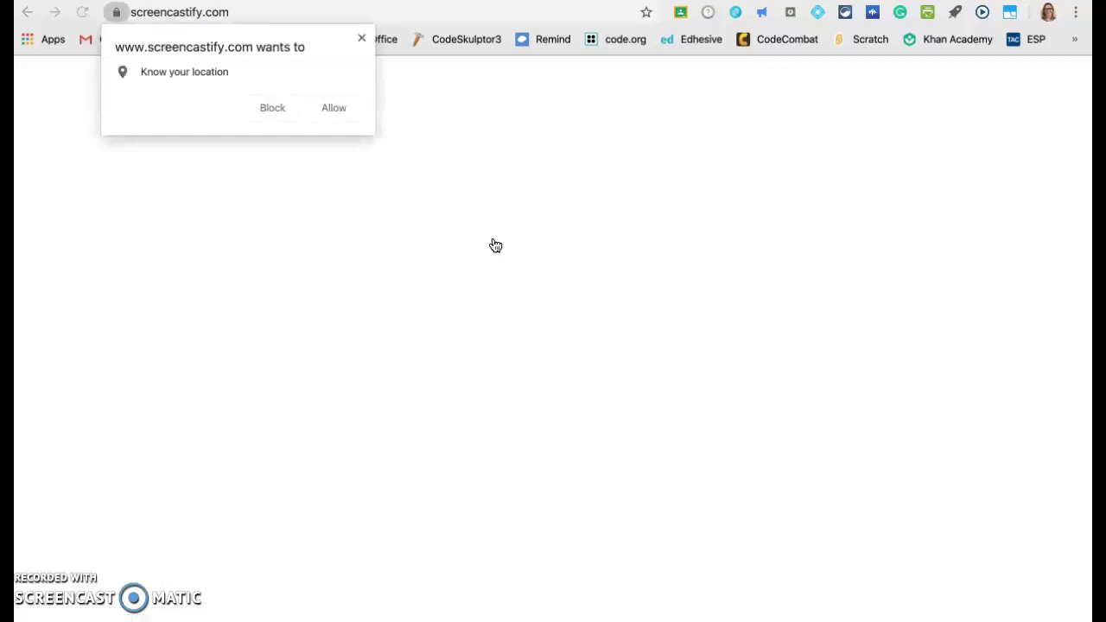
pyautogui.click(347, 154)
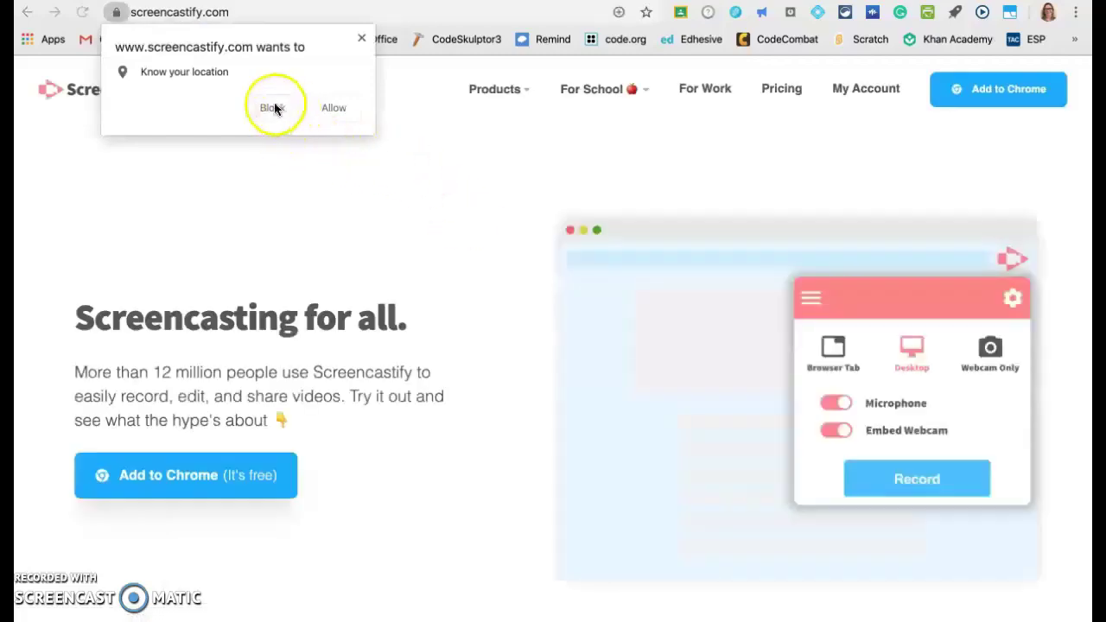
pyautogui.click(357, 40)
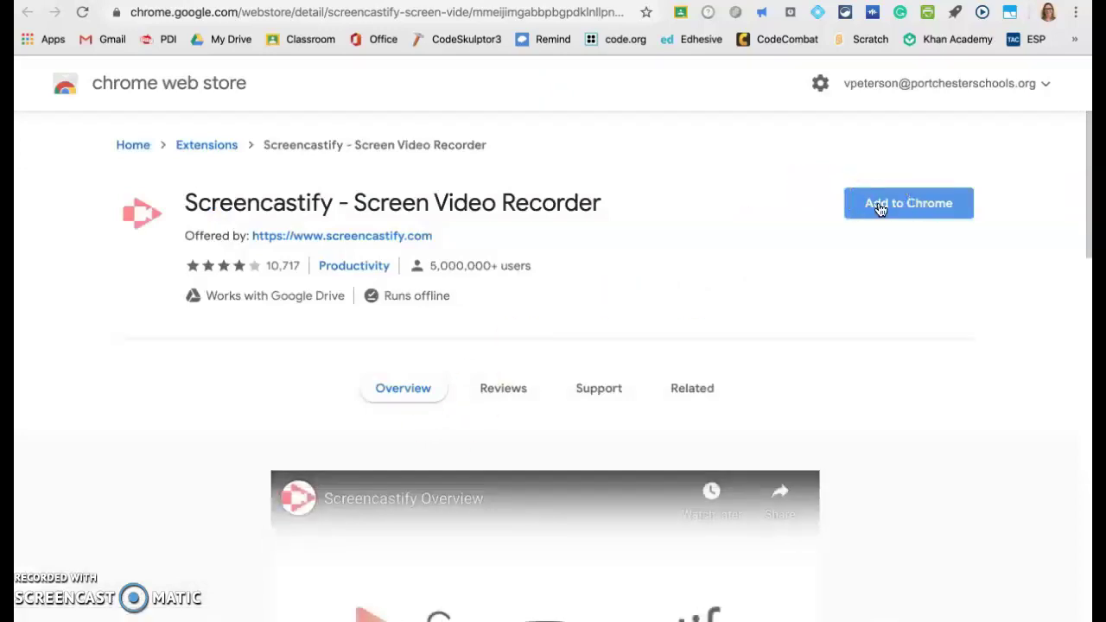
# - Add the Screencastify extension to Chrome and dismiss the 'added to Chrome' notice
pyautogui.click(879, 209)
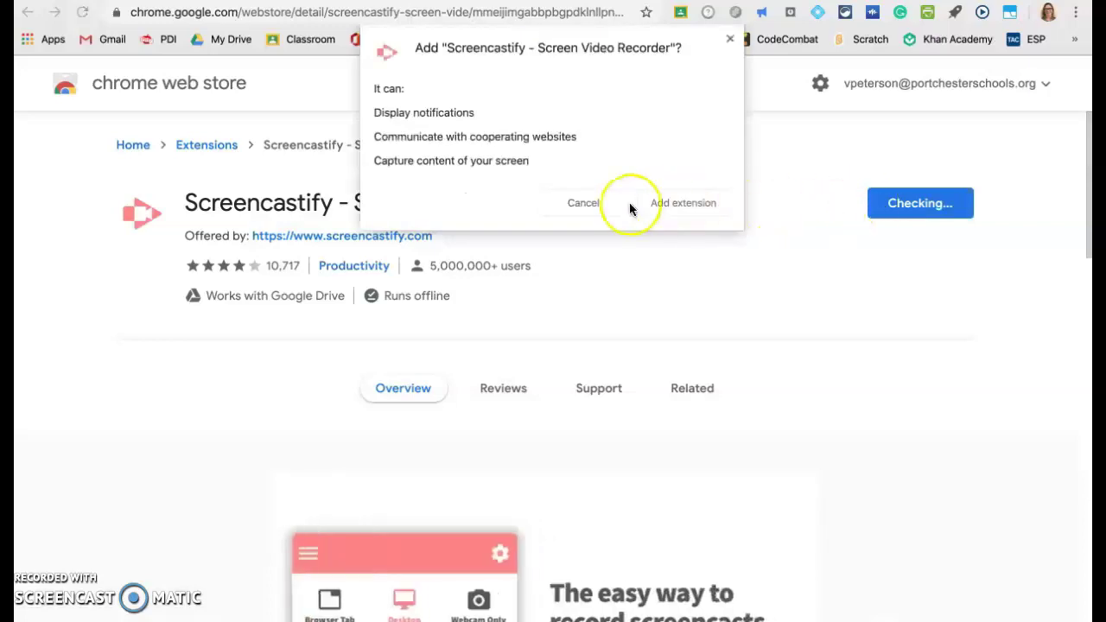
pyautogui.click(689, 209)
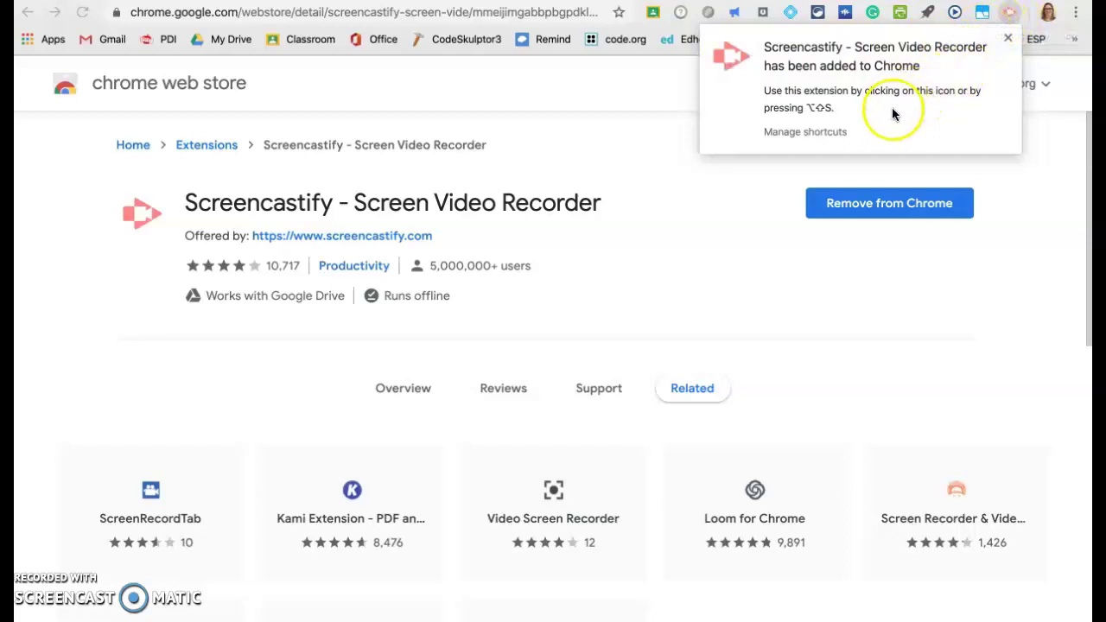
pyautogui.click(1008, 19)
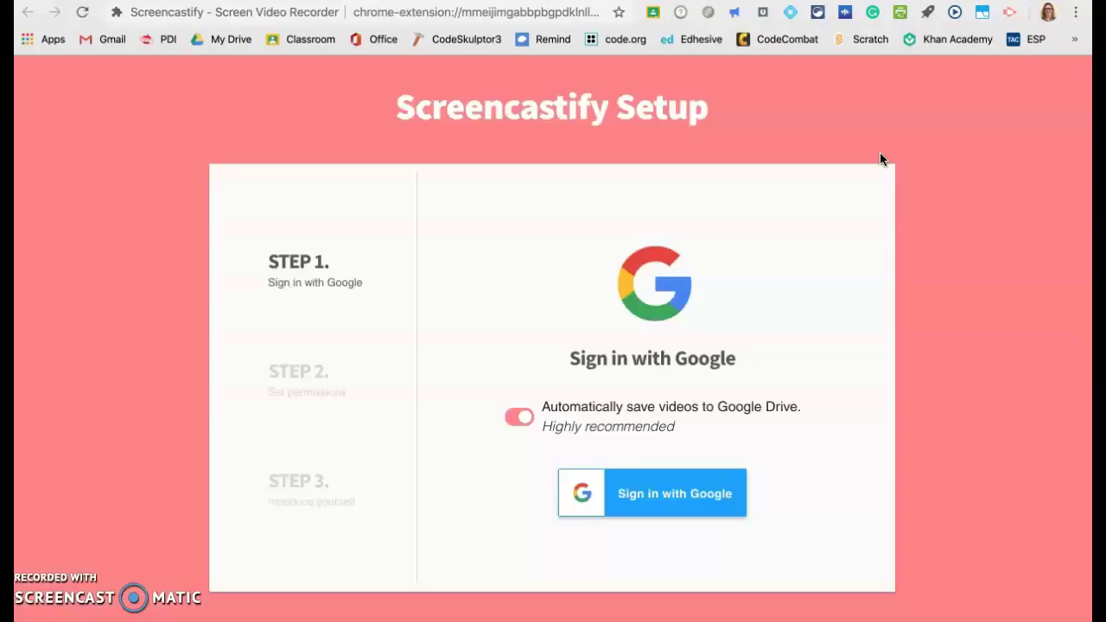
# - Sign in to Screencastify with a Google account to reach the permissions step
pyautogui.click(654, 498)
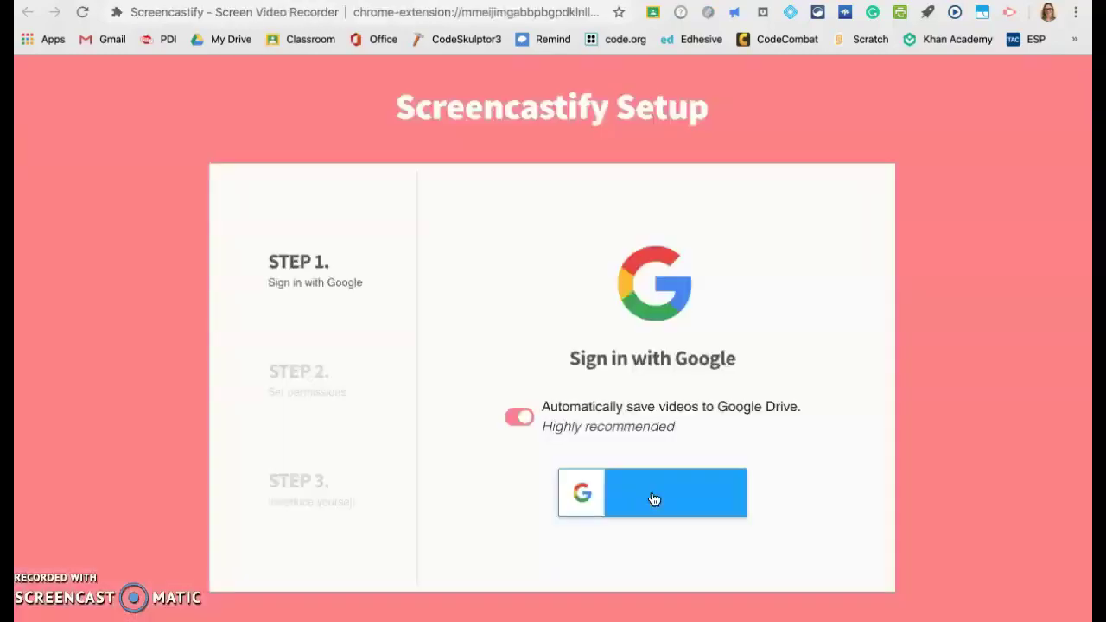
pyautogui.click(654, 499)
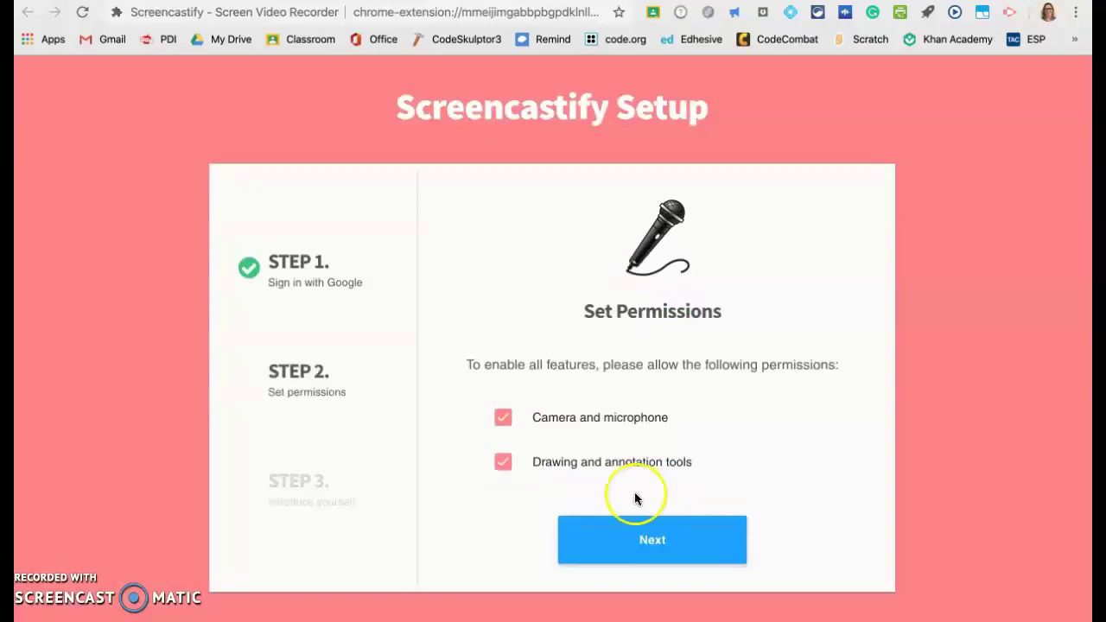
# - Keep camera, microphone and drawing permissions checked and allow them in Chrome's dialog
pyautogui.click(639, 544)
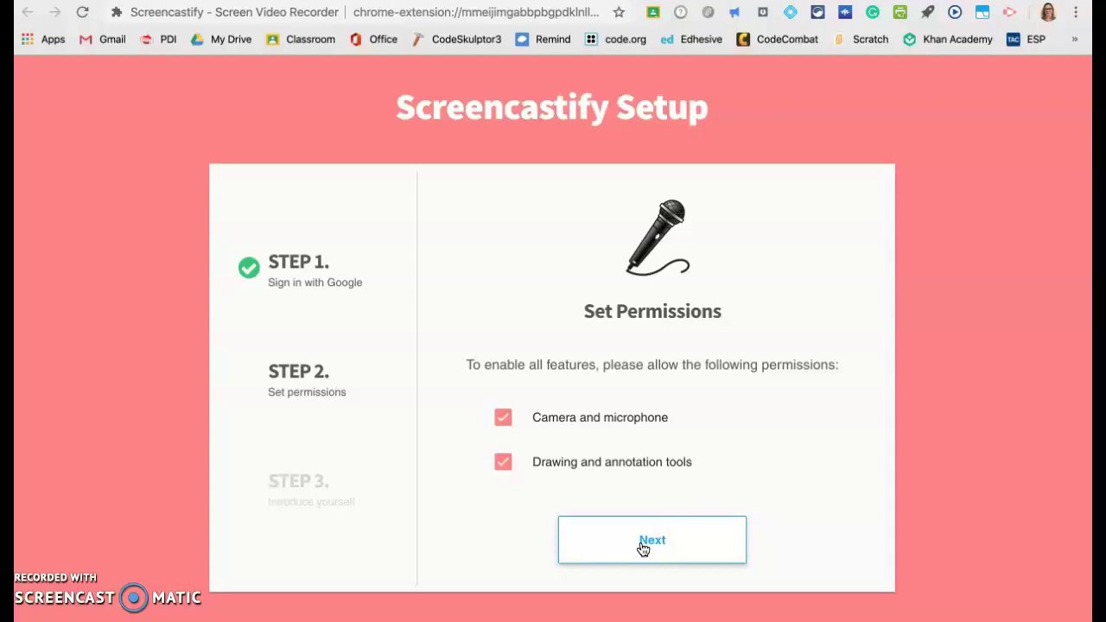
pyautogui.click(642, 549)
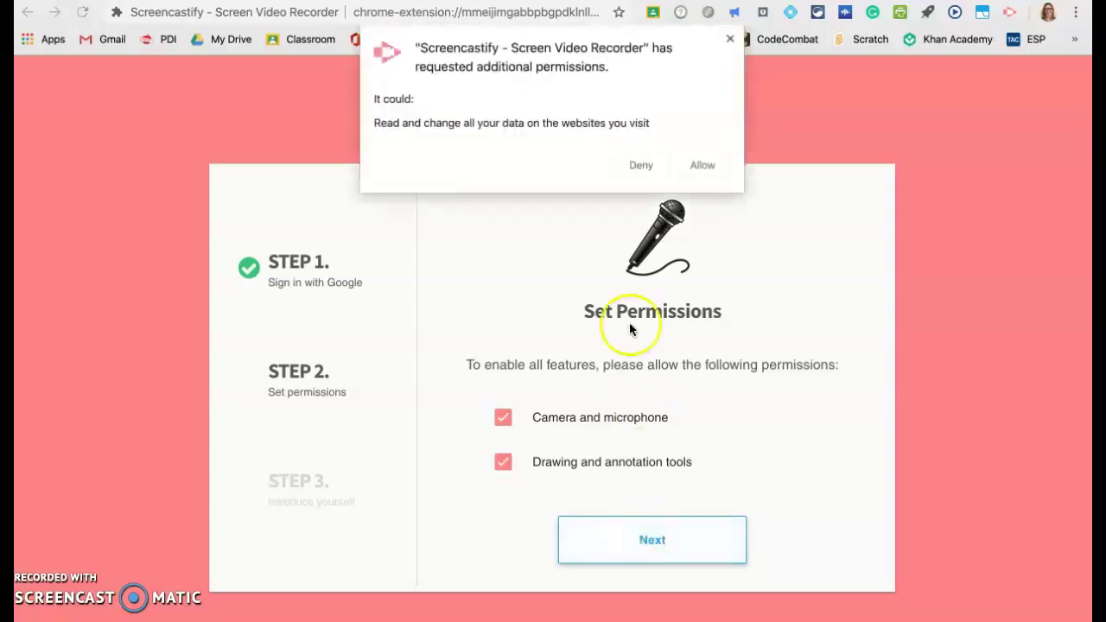
pyautogui.click(702, 165)
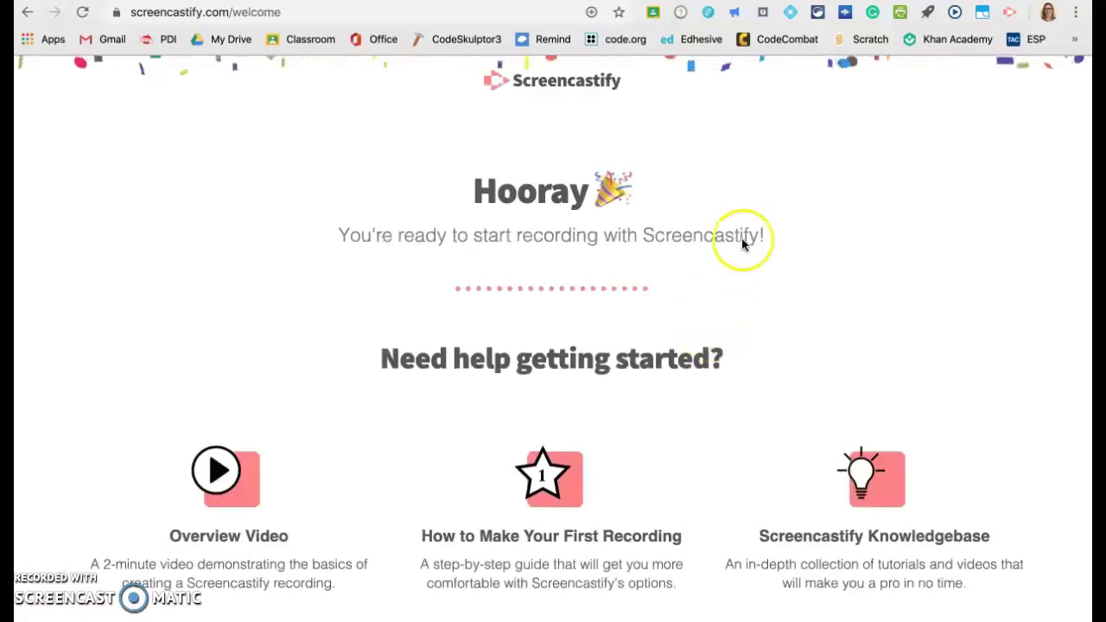
# - Open the Screencastify toolbar popup and select Browser Tab recording mode
pyautogui.click(1008, 14)
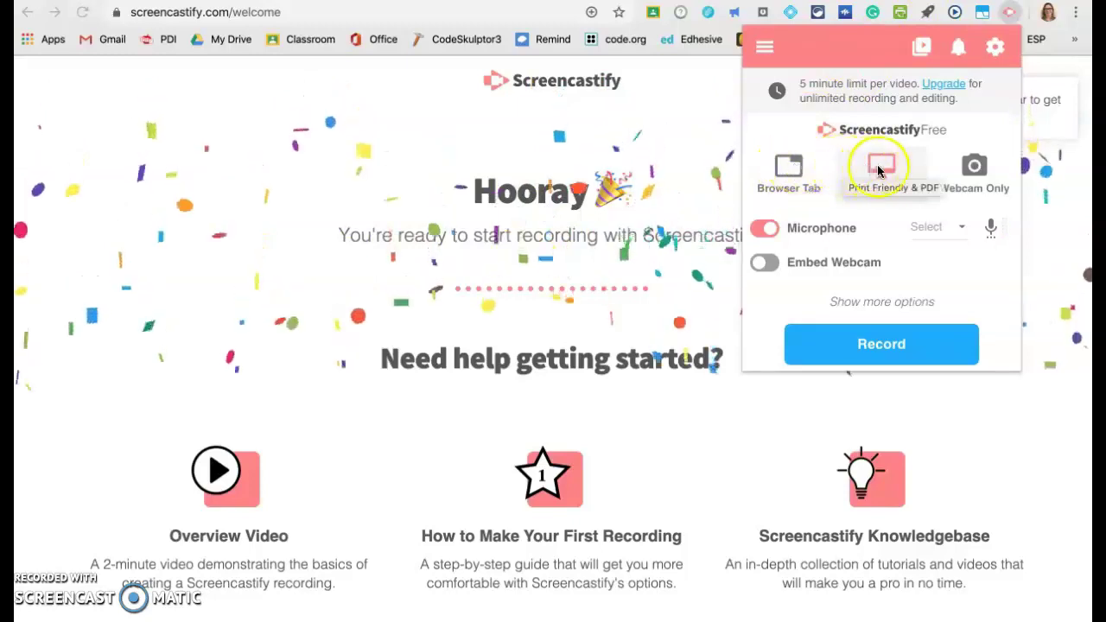
pyautogui.click(793, 167)
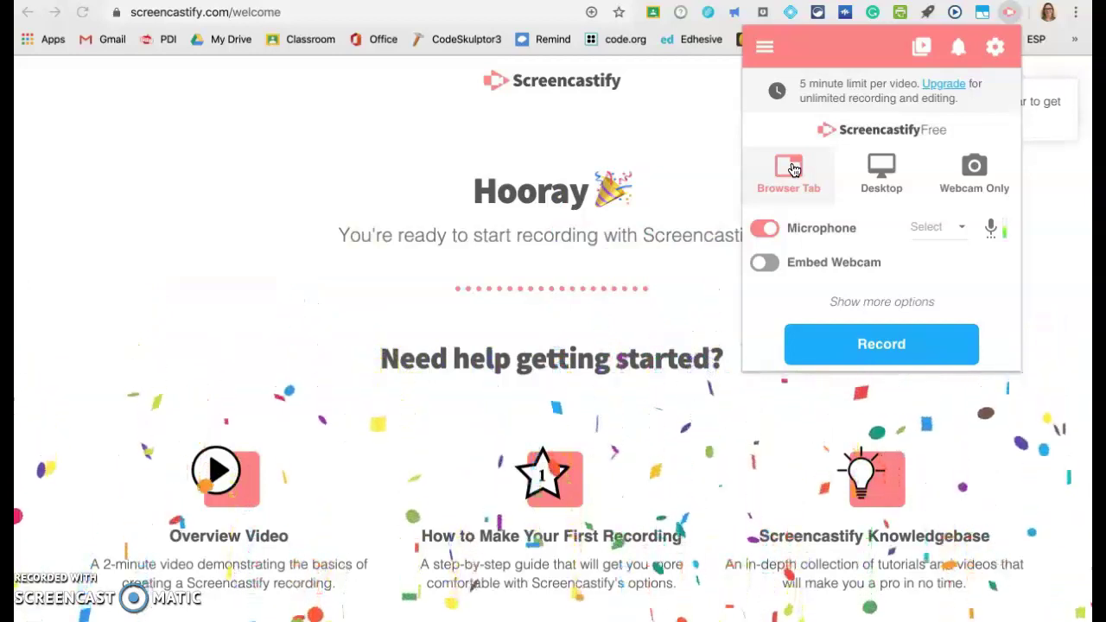
# - Switch the recorder to Desktop mode with Default - Internal Microphone (Built-in)
pyautogui.click(880, 173)
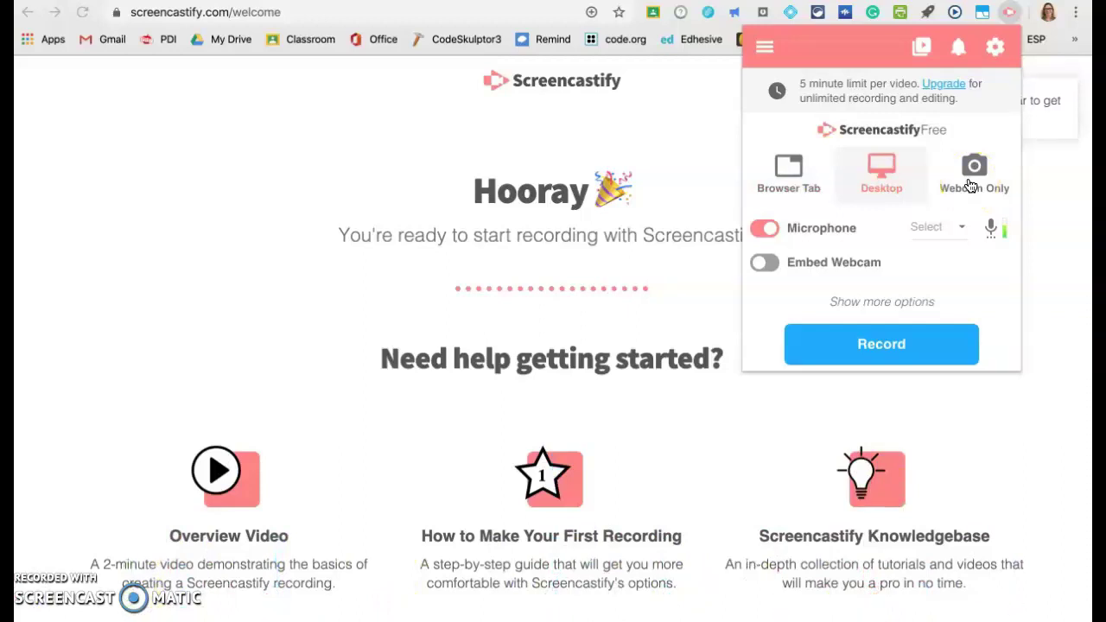
pyautogui.click(965, 232)
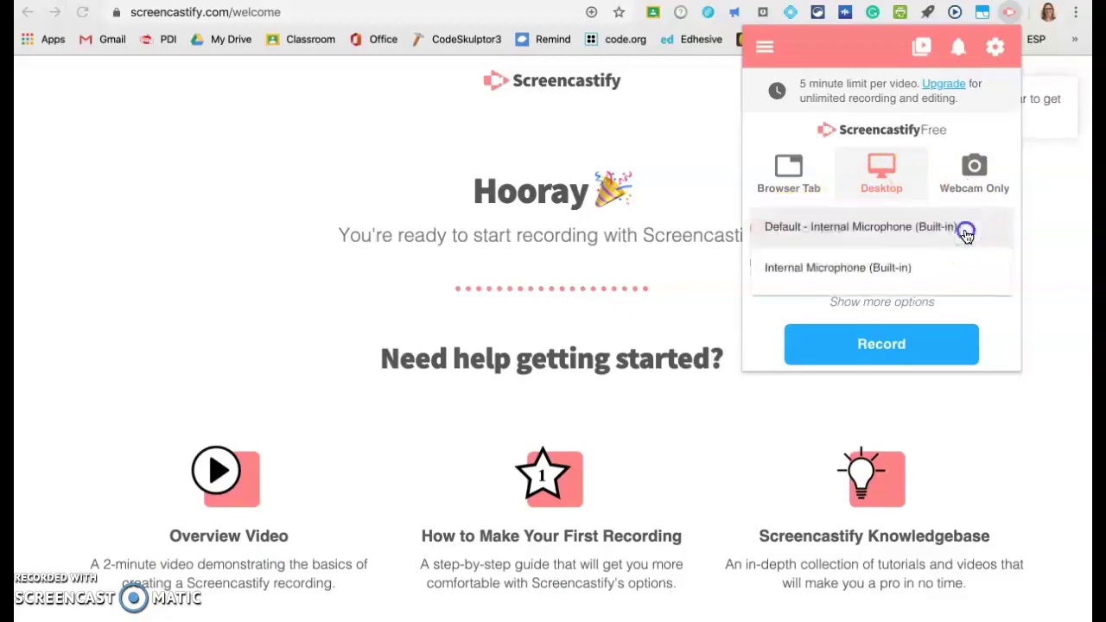
pyautogui.click(881, 229)
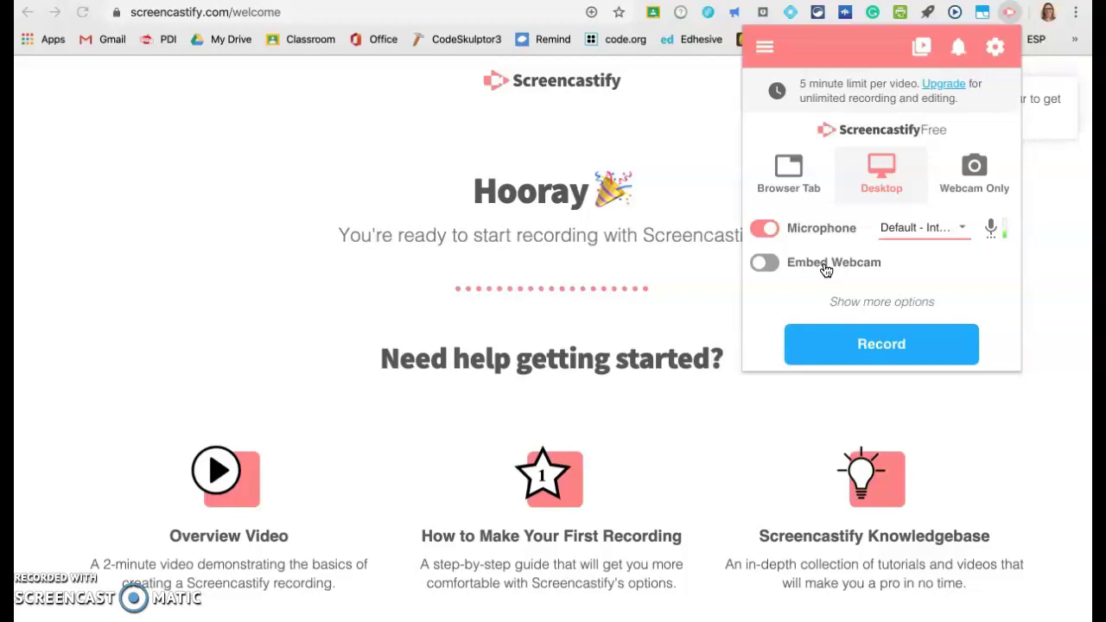
pyautogui.click(833, 296)
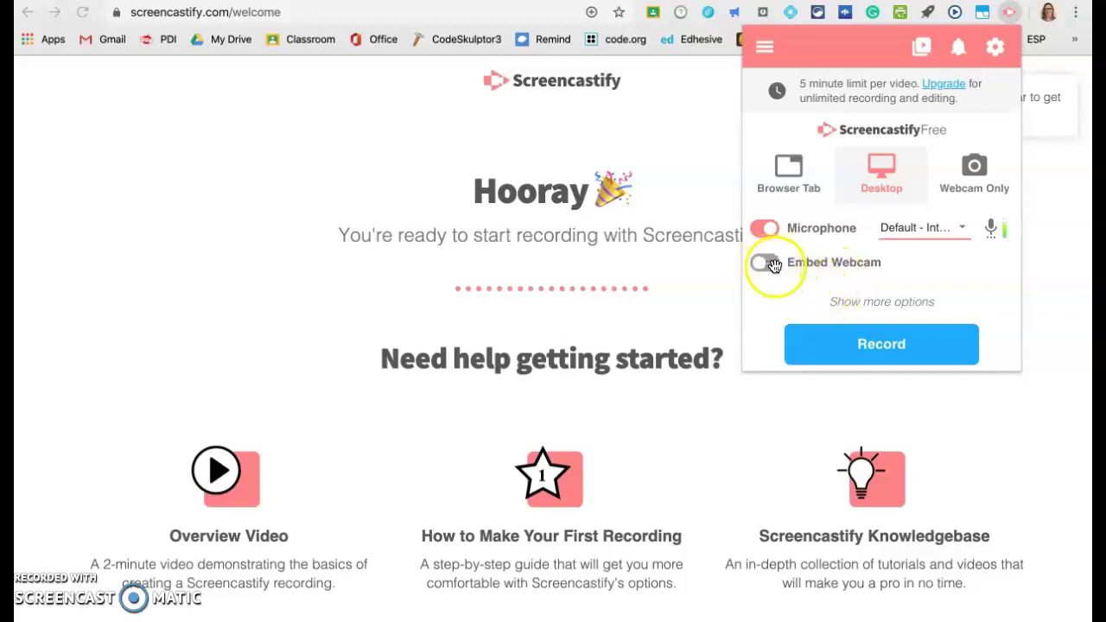
pyautogui.click(786, 295)
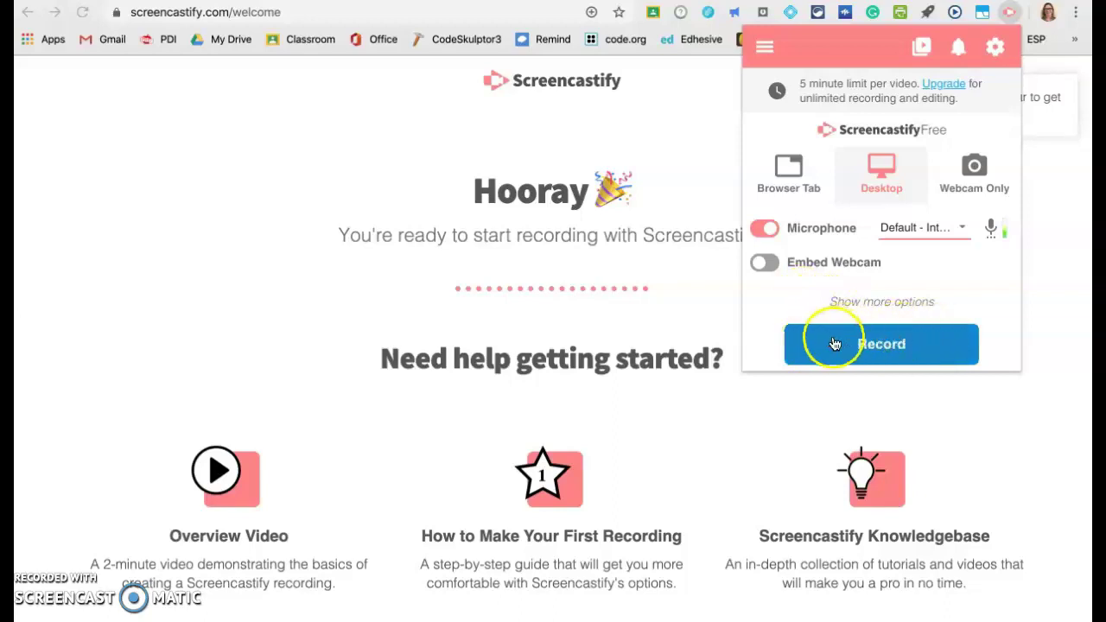
pyautogui.click(871, 346)
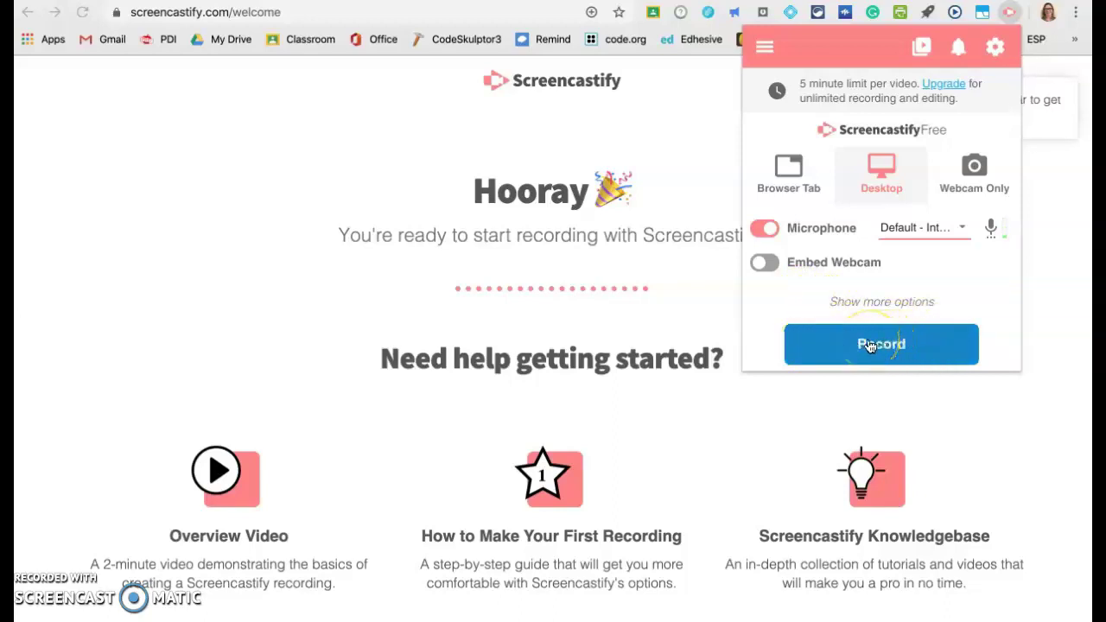